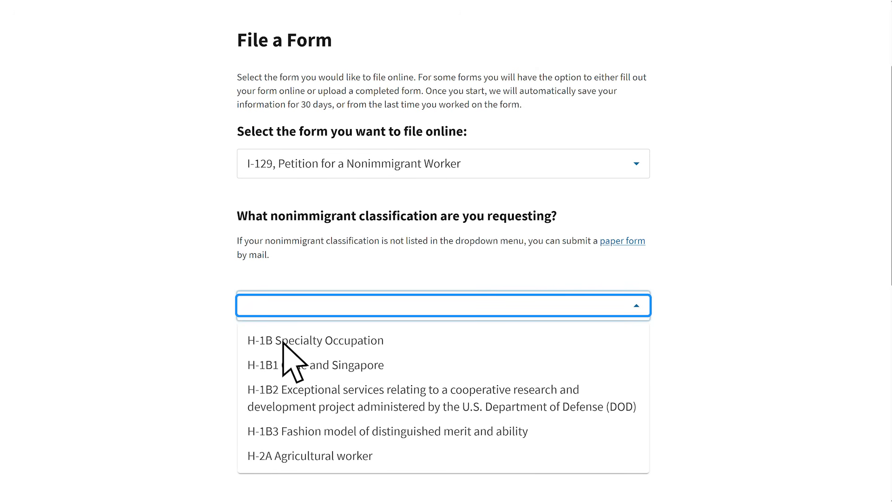
Choose the H-1B Specialty Occupation classification with PDF upload as the filing method, and start the I-129 form.
{"action": "left_click", "coordinate": [282, 341]}
{"action": "scroll", "coordinate": [282, 343], "scroll_direction": "down", "scroll_amount": 3}
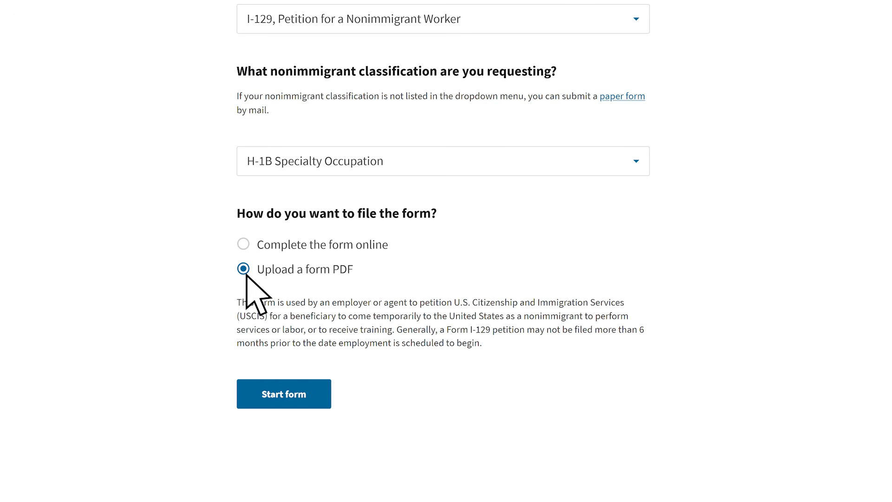
{"action": "left_click", "coordinate": [309, 395]}
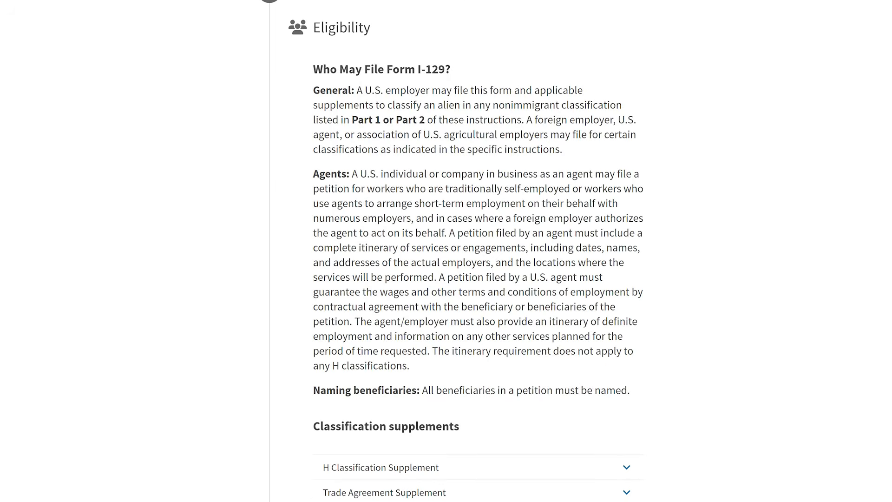
Read the Form I-129 eligibility instructions, including who may file and the classification supplements.
{"action": "scroll", "coordinate": [478, 251], "scroll_direction": "down", "scroll_amount": 2}
{"action": "scroll", "coordinate": [478, 251], "scroll_direction": "down", "scroll_amount": 3}
{"action": "scroll", "coordinate": [478, 251], "scroll_direction": "down", "scroll_amount": 4}
{"action": "scroll", "coordinate": [477, 251], "scroll_direction": "down", "scroll_amount": 4}
{"action": "scroll", "coordinate": [477, 251], "scroll_direction": "down", "scroll_amount": 3}
{"action": "scroll", "coordinate": [478, 251], "scroll_direction": "down", "scroll_amount": 2}
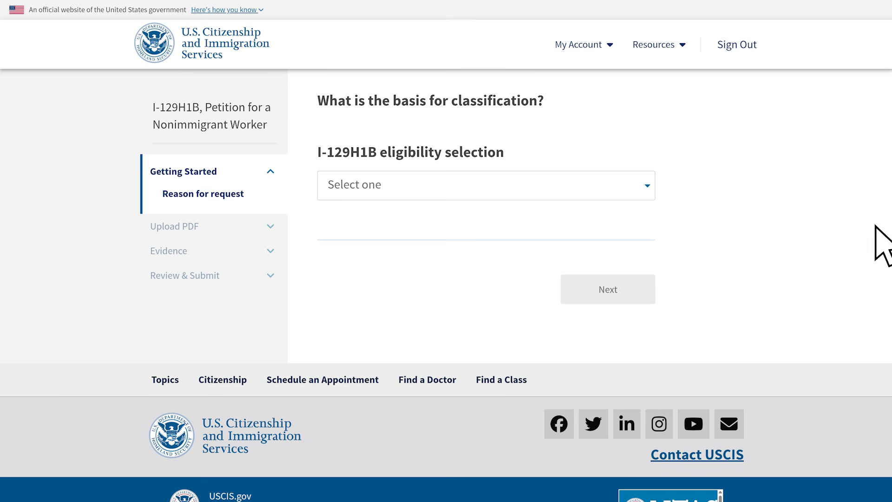
Select New employment as the basis for classification, request notifying a U.S. Consulate or inspection facility, and submit the reason for request.
{"action": "left_click", "coordinate": [647, 186]}
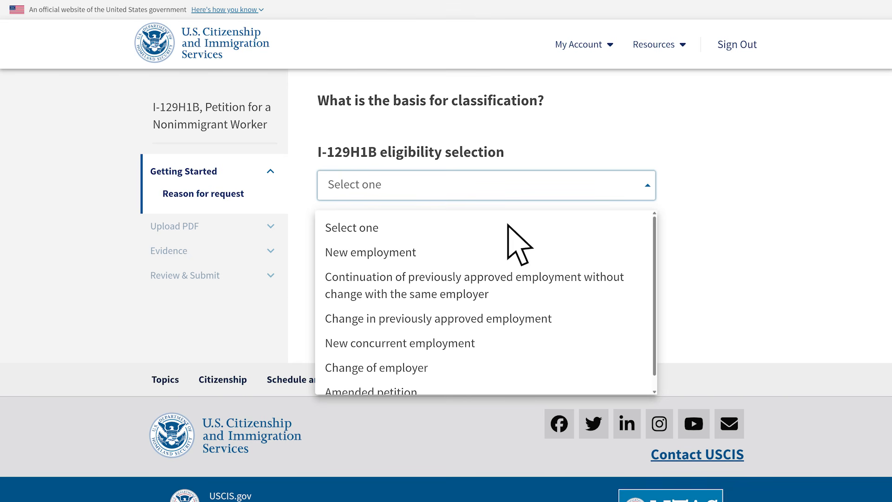
{"action": "left_click", "coordinate": [413, 251]}
{"action": "scroll", "coordinate": [418, 270], "scroll_direction": "down", "scroll_amount": 1}
{"action": "scroll", "coordinate": [729, 343], "scroll_direction": "down", "scroll_amount": 2}
{"action": "scroll", "coordinate": [729, 343], "scroll_direction": "down", "scroll_amount": 3}
{"action": "scroll", "coordinate": [720, 323], "scroll_direction": "down", "scroll_amount": 3}
{"action": "scroll", "coordinate": [719, 323], "scroll_direction": "down", "scroll_amount": 3}
{"action": "scroll", "coordinate": [720, 323], "scroll_direction": "down", "scroll_amount": 3}
{"action": "scroll", "coordinate": [687, 369], "scroll_direction": "down", "scroll_amount": 3}
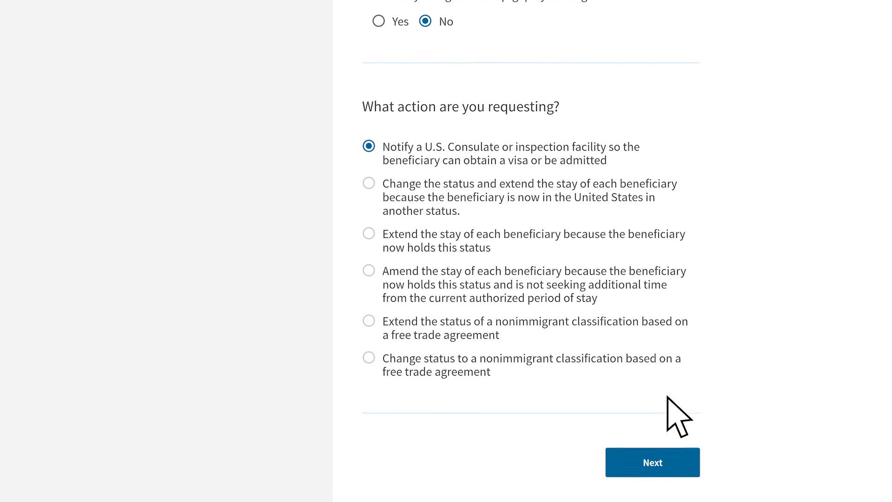
{"action": "scroll", "coordinate": [668, 398], "scroll_direction": "down", "scroll_amount": 2}
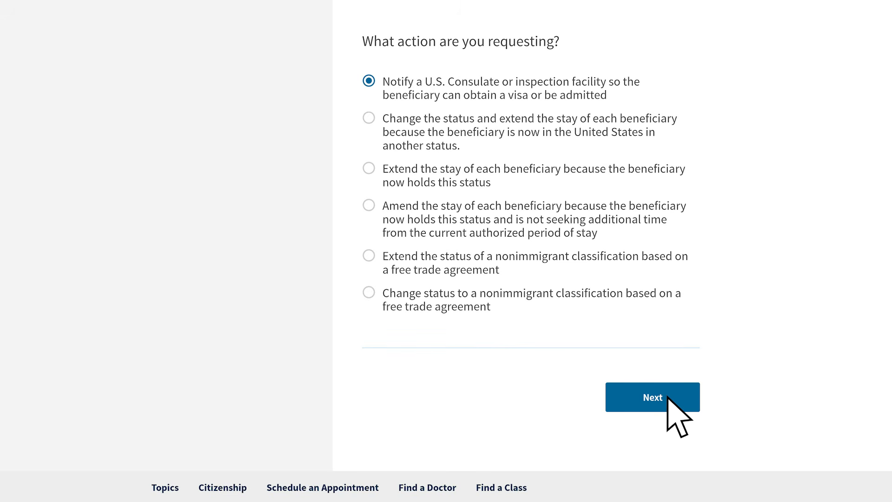
{"action": "left_click", "coordinate": [668, 397]}
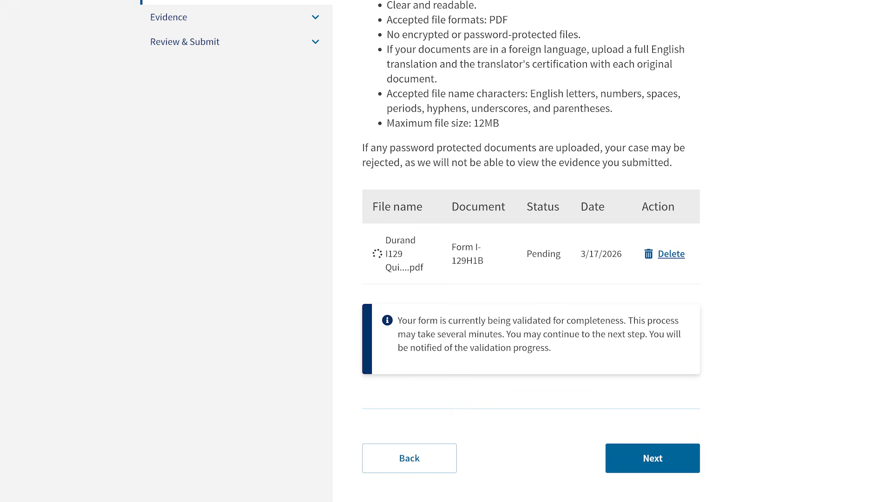
Leave the PDF form upload page and open the petition's Evidence section.
{"action": "scroll", "coordinate": [530, 251], "scroll_direction": "up", "scroll_amount": 5}
{"action": "scroll", "coordinate": [529, 251], "scroll_direction": "up", "scroll_amount": 2}
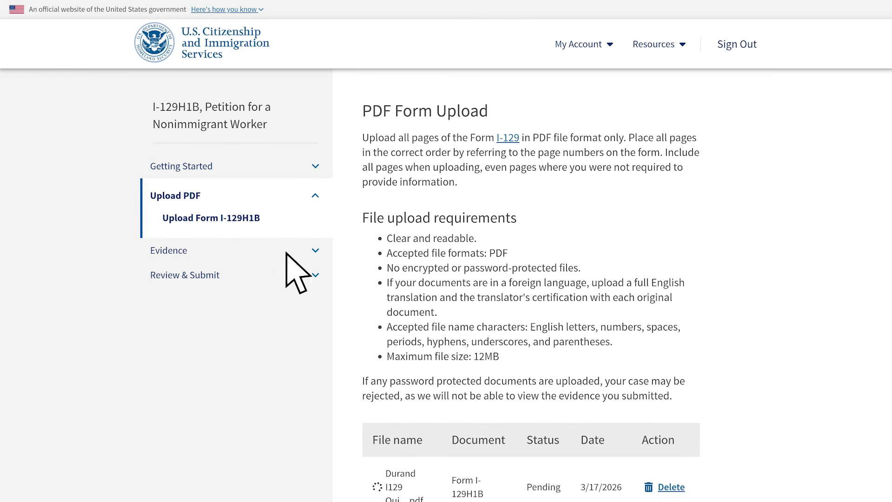
{"action": "left_click", "coordinate": [316, 251]}
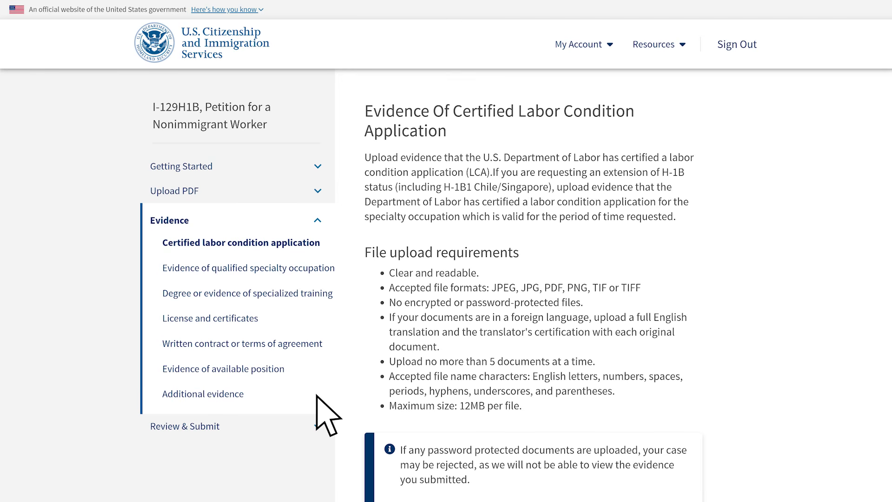
Review the petition's alerts and warnings, and open the responses for editing from the Major/Primary Field of Study alert.
{"action": "left_click", "coordinate": [317, 425]}
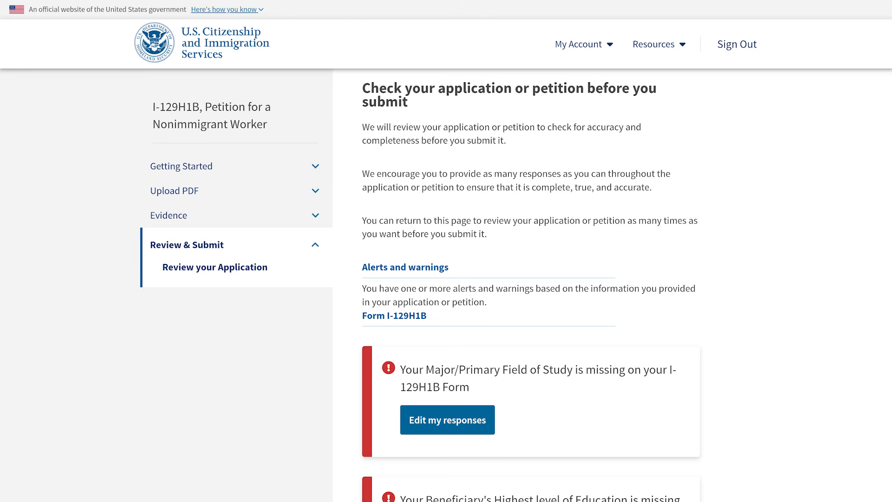
{"action": "scroll", "coordinate": [446, 279], "scroll_direction": "down", "scroll_amount": 5}
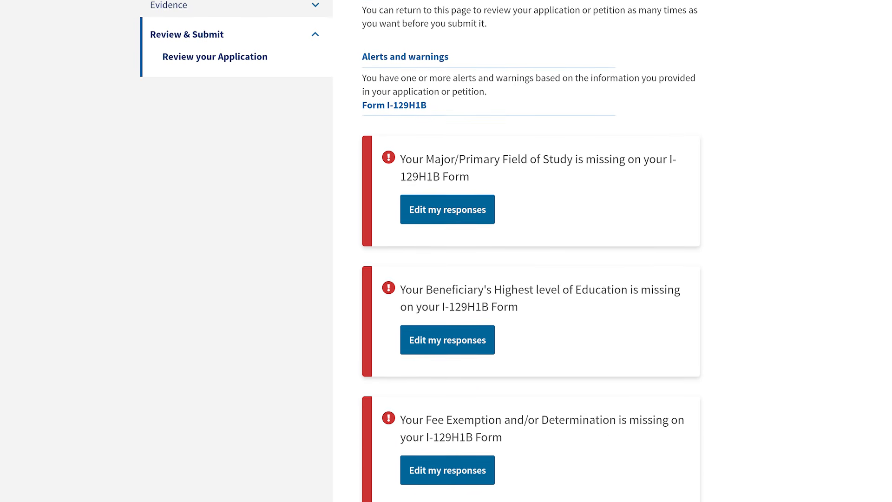
{"action": "scroll", "coordinate": [446, 251], "scroll_direction": "down", "scroll_amount": 1}
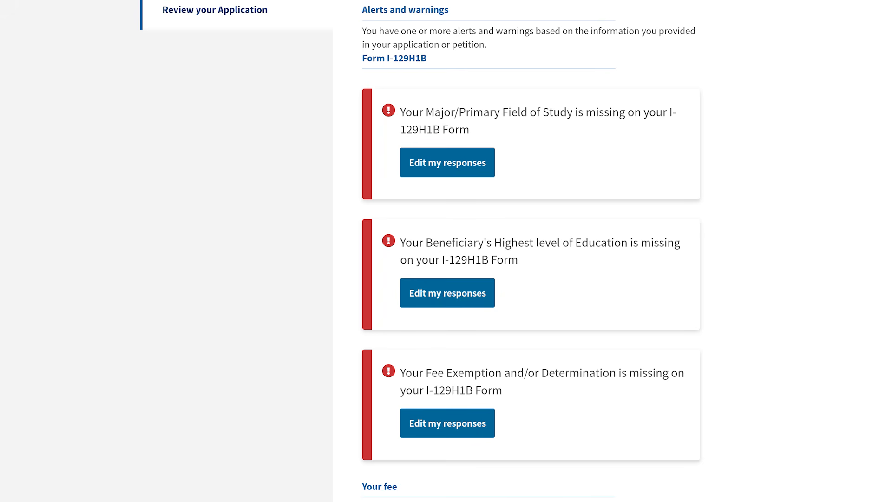
{"action": "left_click", "coordinate": [484, 163]}
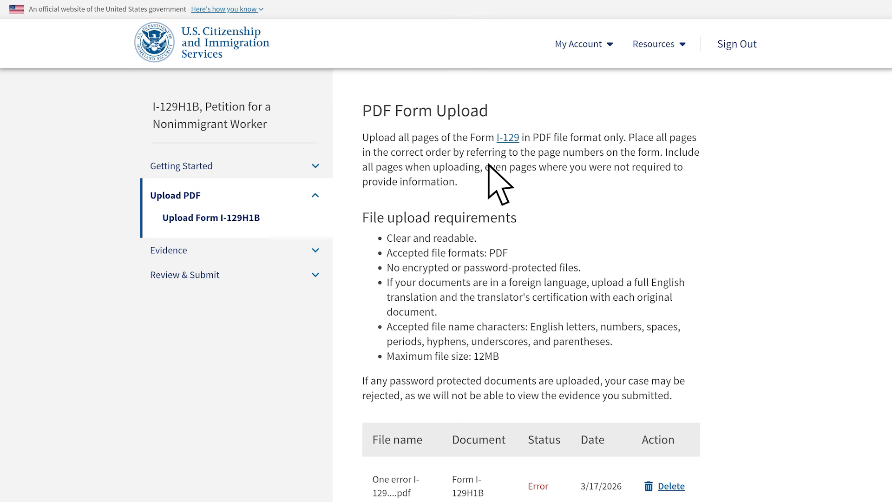
Delete the uploaded Form I-129H1B PDF that has the Error status.
{"action": "scroll", "coordinate": [507, 185], "scroll_direction": "down", "scroll_amount": 5}
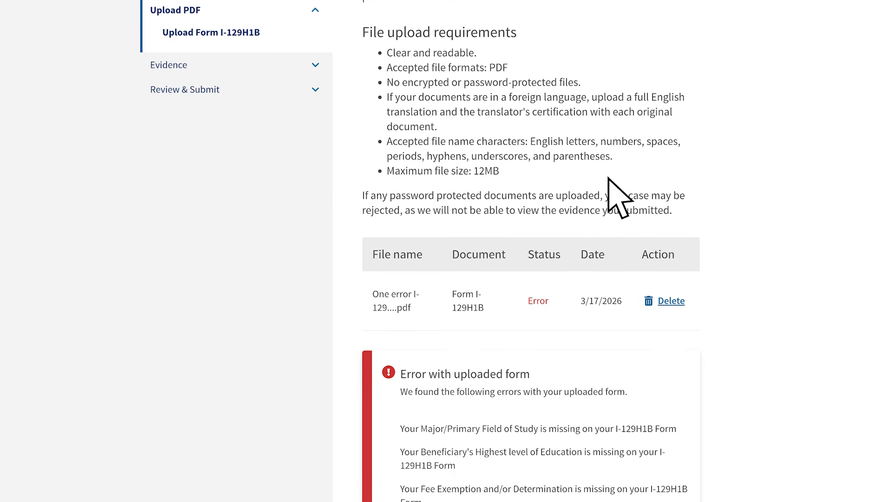
{"action": "scroll", "coordinate": [660, 186], "scroll_direction": "down", "scroll_amount": 1}
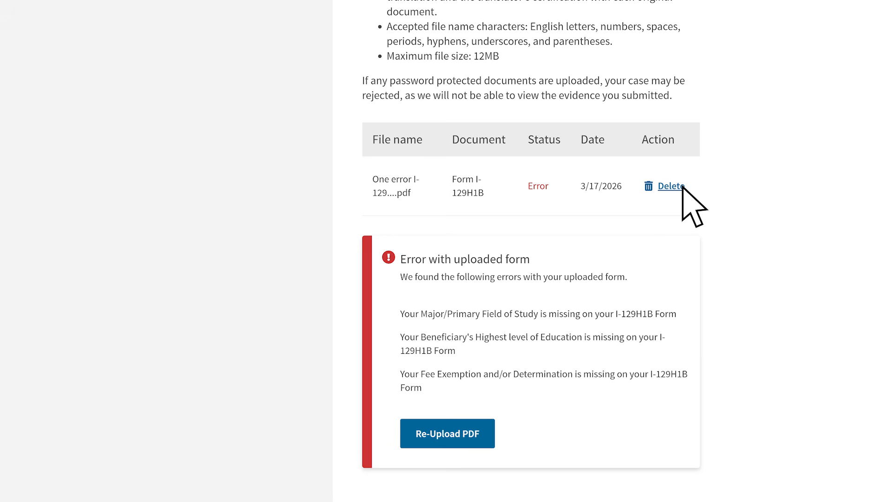
{"action": "left_click", "coordinate": [683, 186]}
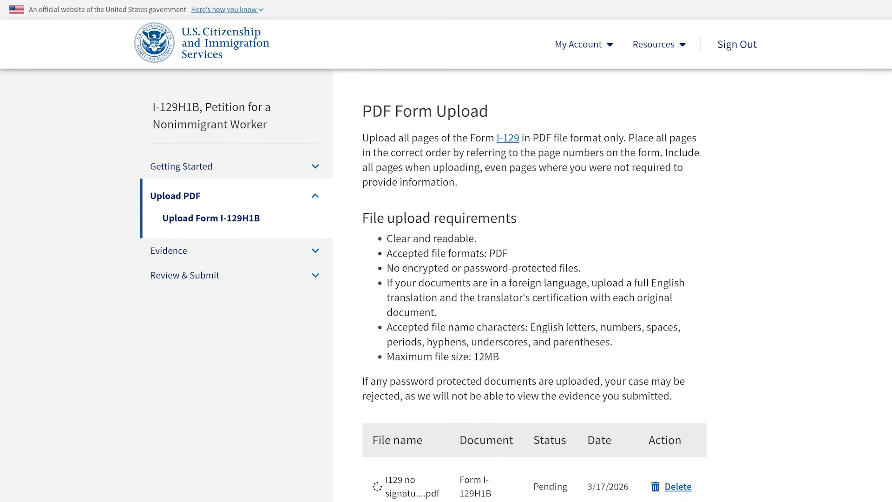
{"action": "scroll", "coordinate": [535, 279], "scroll_direction": "down", "scroll_amount": 5}
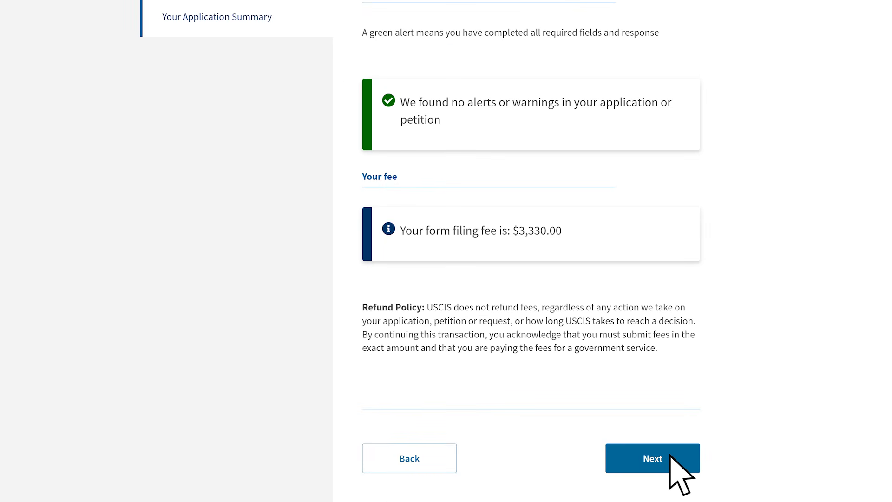
Continue past the fee review, go through the application summary's listed documents, and proceed to the signature page.
{"action": "left_click", "coordinate": [671, 455]}
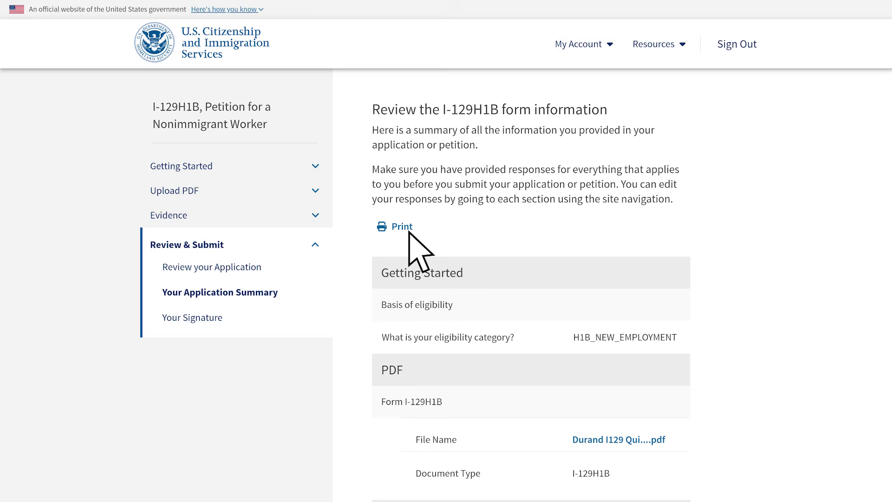
{"action": "scroll", "coordinate": [442, 253], "scroll_direction": "down", "scroll_amount": 3}
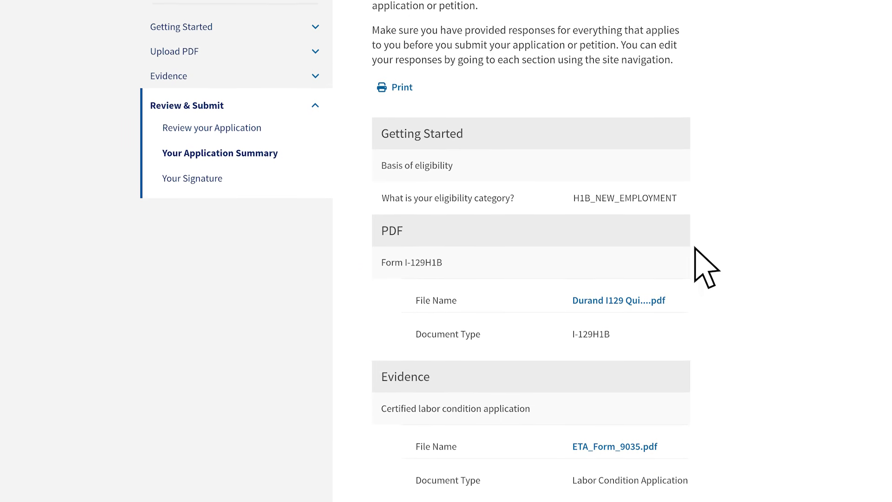
{"action": "scroll", "coordinate": [695, 248], "scroll_direction": "down", "scroll_amount": 7}
{"action": "scroll", "coordinate": [702, 248], "scroll_direction": "down", "scroll_amount": 6}
{"action": "scroll", "coordinate": [703, 248], "scroll_direction": "down", "scroll_amount": 2}
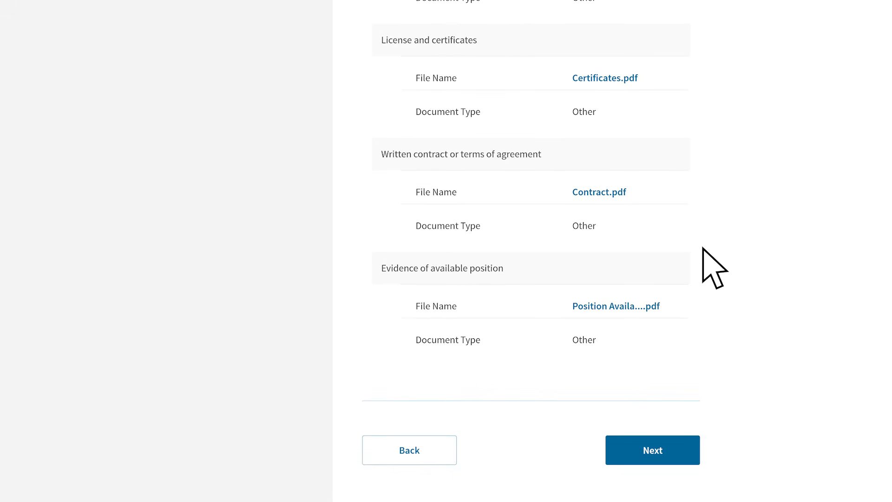
{"action": "left_click", "coordinate": [671, 448]}
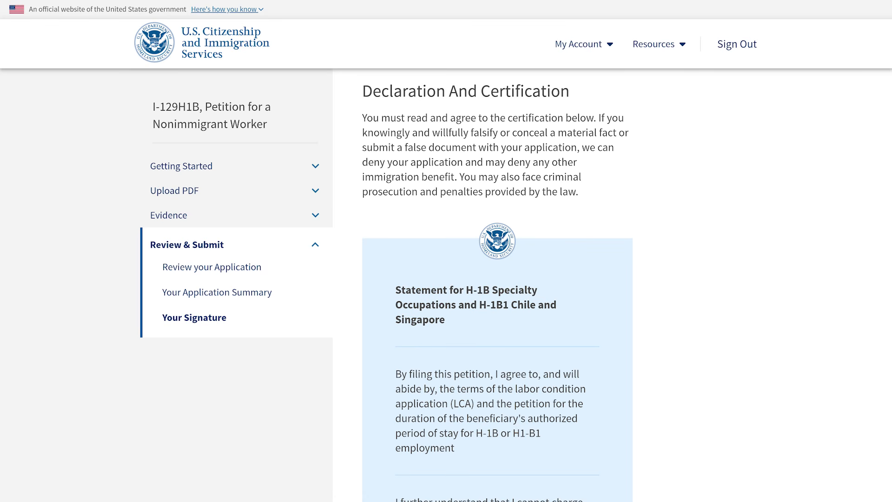
Read through the Declaration and Certification statements and the payment authorization instructions.
{"action": "scroll", "coordinate": [446, 251], "scroll_direction": "down", "scroll_amount": 2}
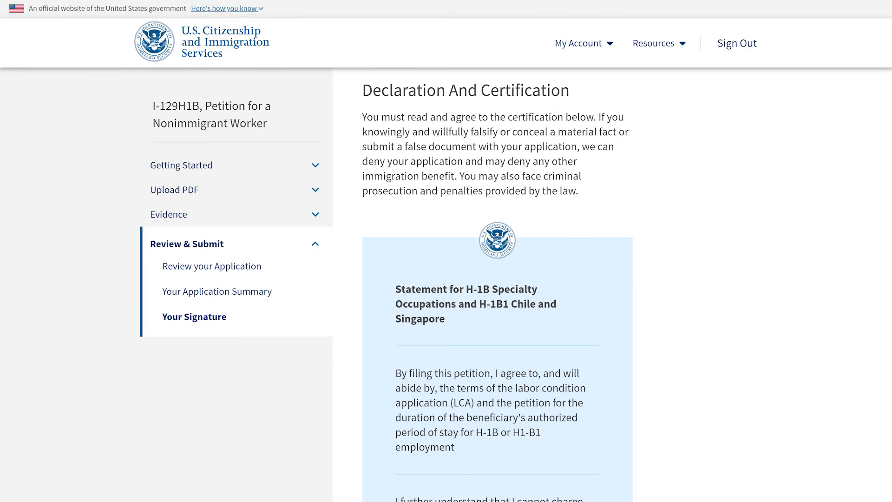
{"action": "scroll", "coordinate": [446, 251], "scroll_direction": "down", "scroll_amount": 4}
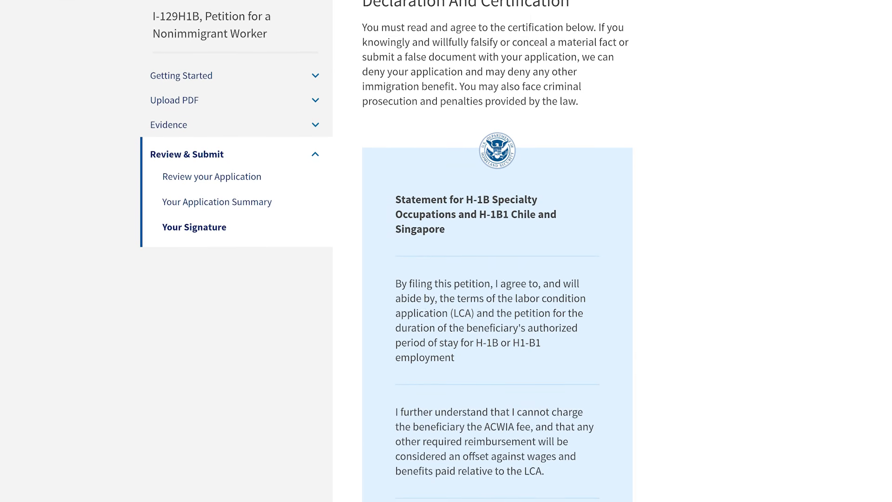
{"action": "scroll", "coordinate": [446, 251], "scroll_direction": "down", "scroll_amount": 6}
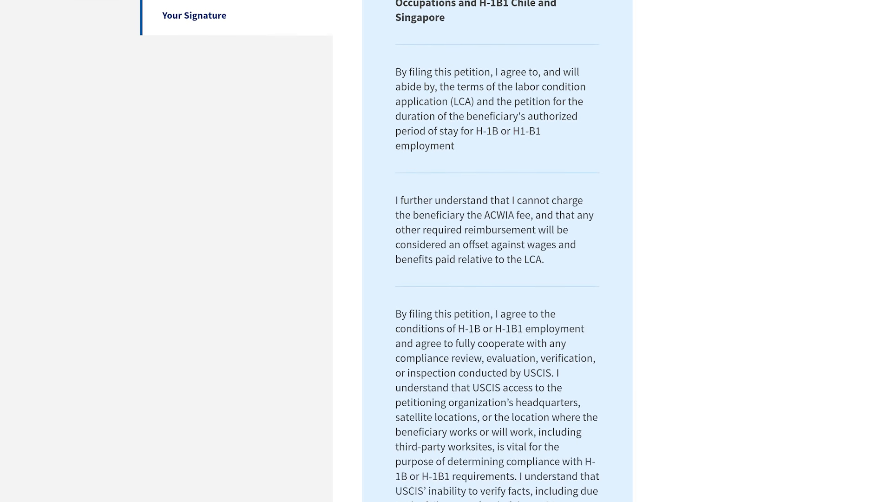
{"action": "scroll", "coordinate": [446, 251], "scroll_direction": "down", "scroll_amount": 7}
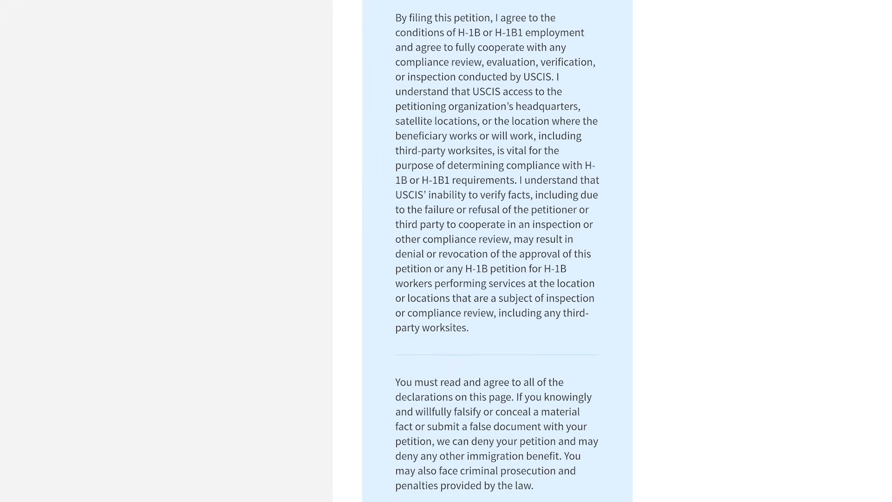
{"action": "scroll", "coordinate": [497, 251], "scroll_direction": "down", "scroll_amount": 8}
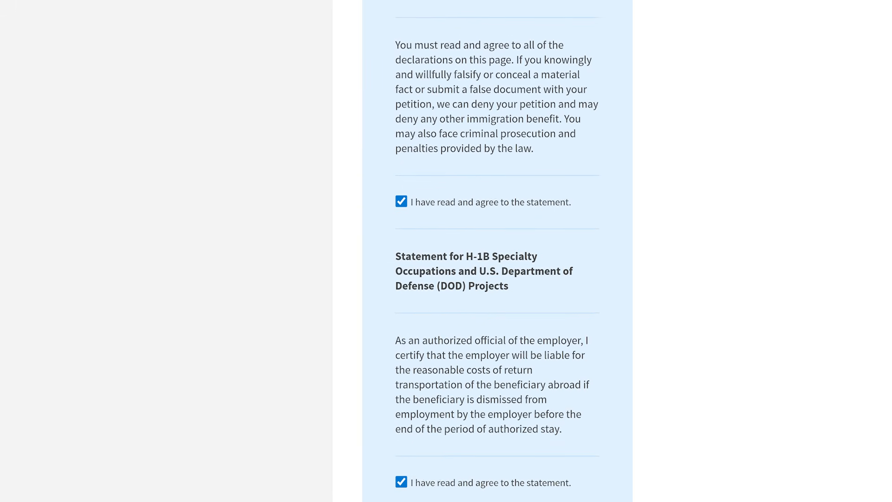
{"action": "scroll", "coordinate": [497, 251], "scroll_direction": "down", "scroll_amount": 7}
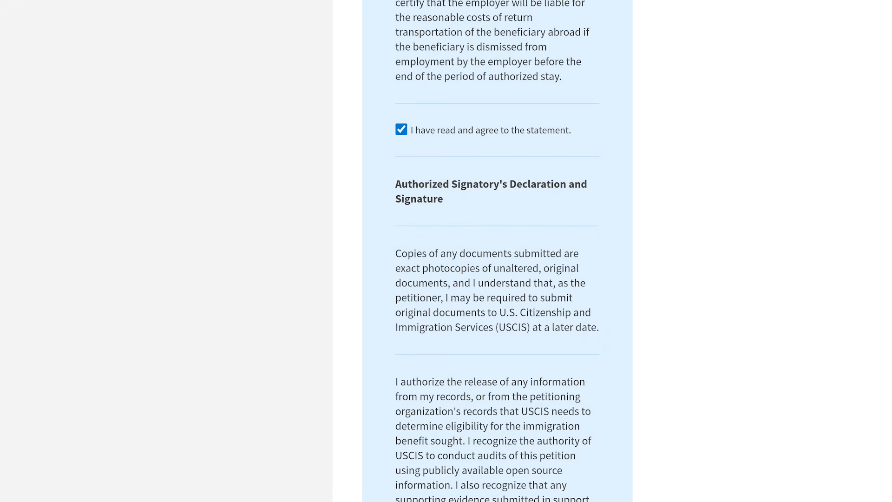
{"action": "scroll", "coordinate": [497, 251], "scroll_direction": "down", "scroll_amount": 6}
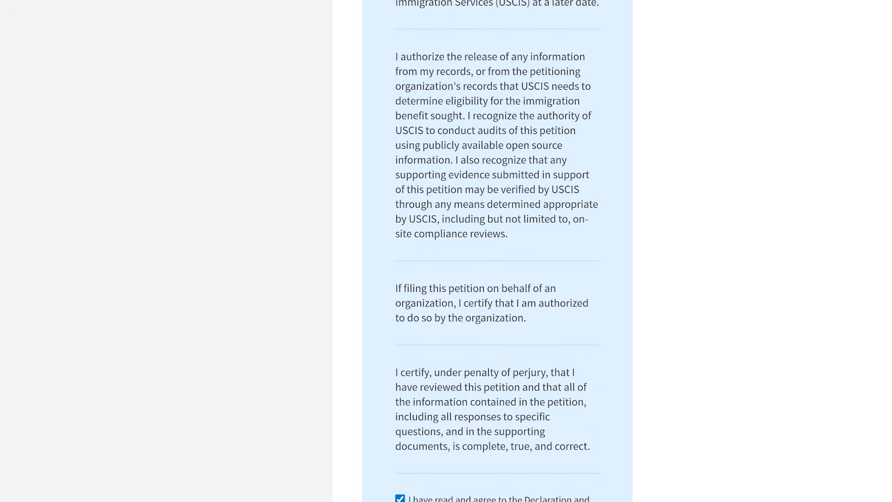
{"action": "scroll", "coordinate": [497, 251], "scroll_direction": "down", "scroll_amount": 4}
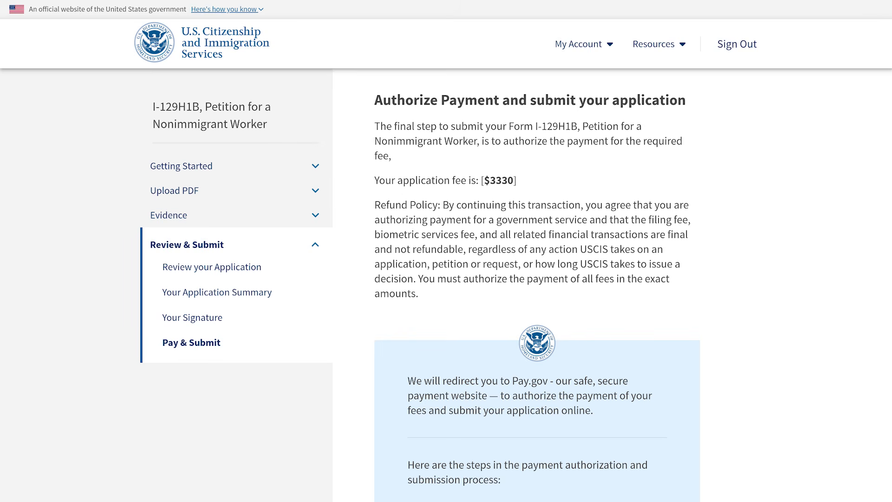
{"action": "scroll", "coordinate": [447, 251], "scroll_direction": "down", "scroll_amount": 6}
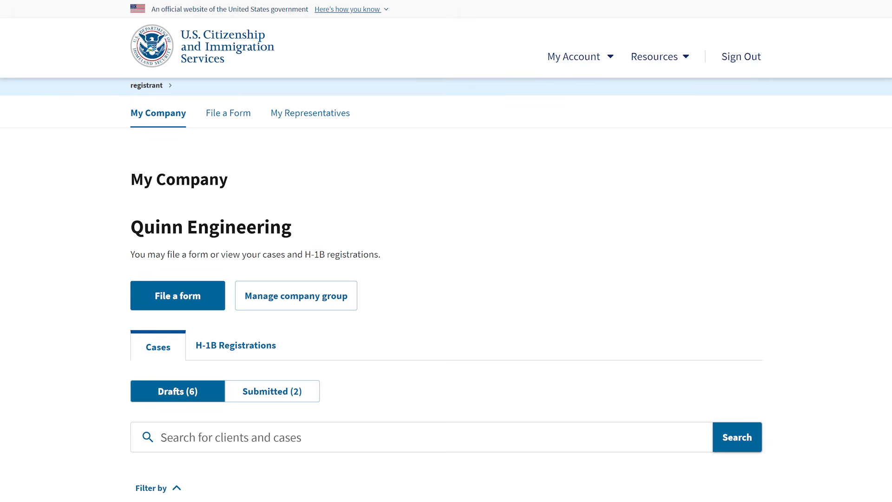
Open the submitted I-129H1B case received March 06, 2026 and examine its case status.
{"action": "scroll", "coordinate": [66, 223], "scroll_direction": "down", "scroll_amount": 7}
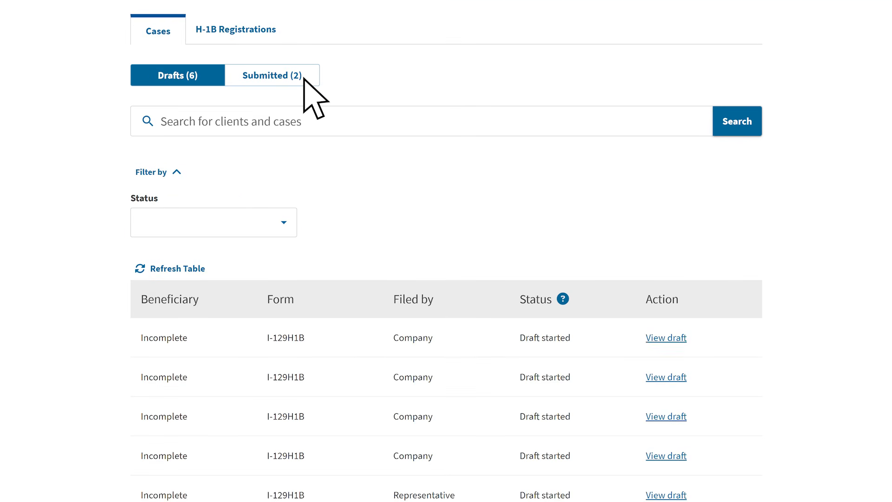
{"action": "left_click", "coordinate": [304, 78]}
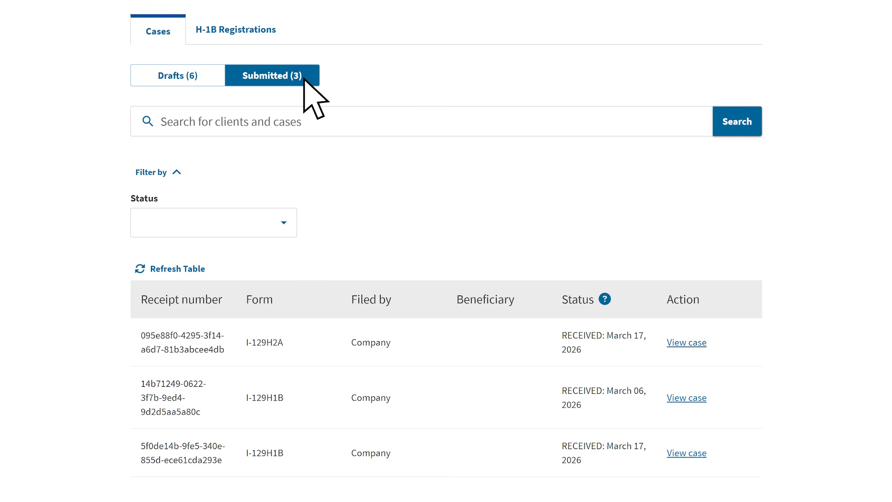
{"action": "left_click", "coordinate": [700, 398]}
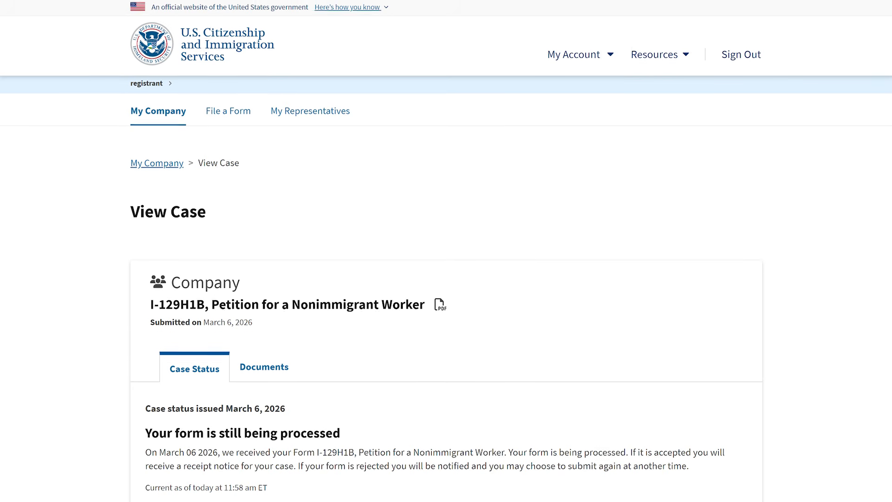
{"action": "scroll", "coordinate": [447, 251], "scroll_direction": "down", "scroll_amount": 2}
{"action": "scroll", "coordinate": [446, 251], "scroll_direction": "down", "scroll_amount": 2}
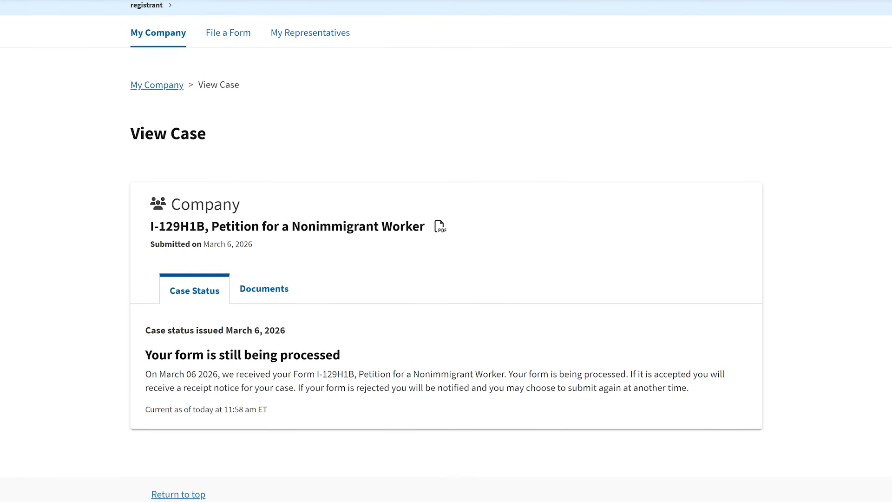